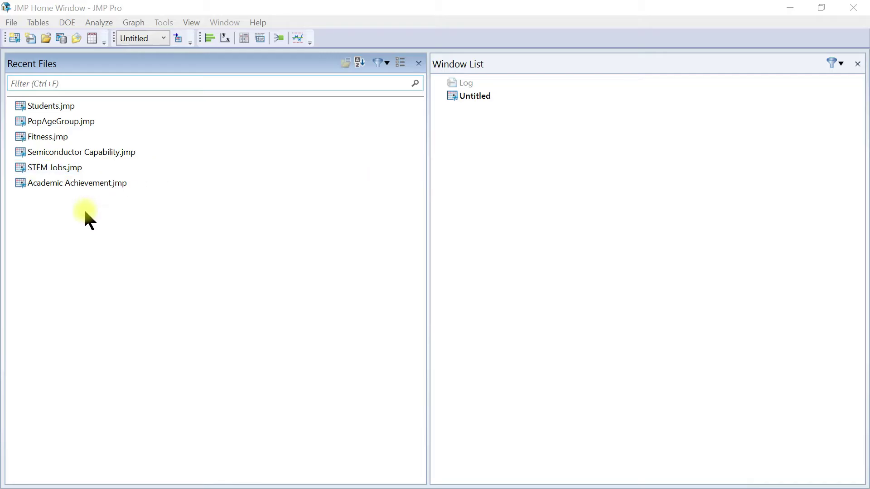
# Open the Sample Data Library folder from the Help menu.
pyautogui.click(257, 22)
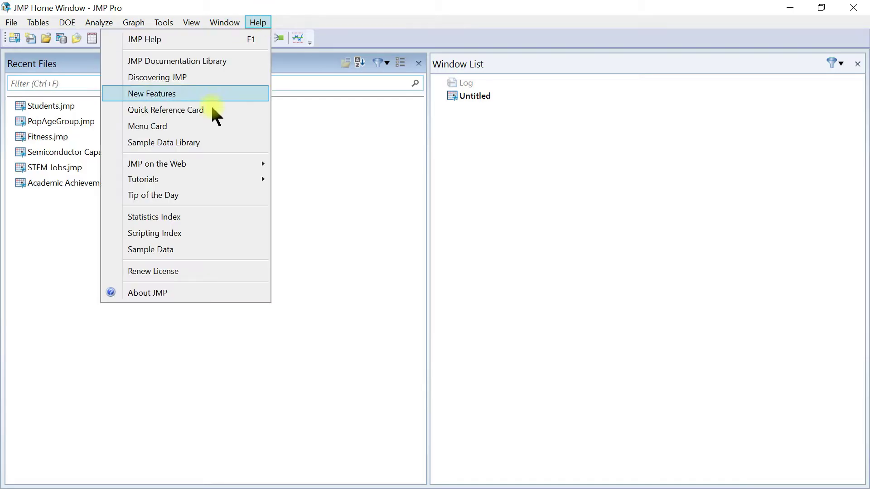
pyautogui.click(203, 143)
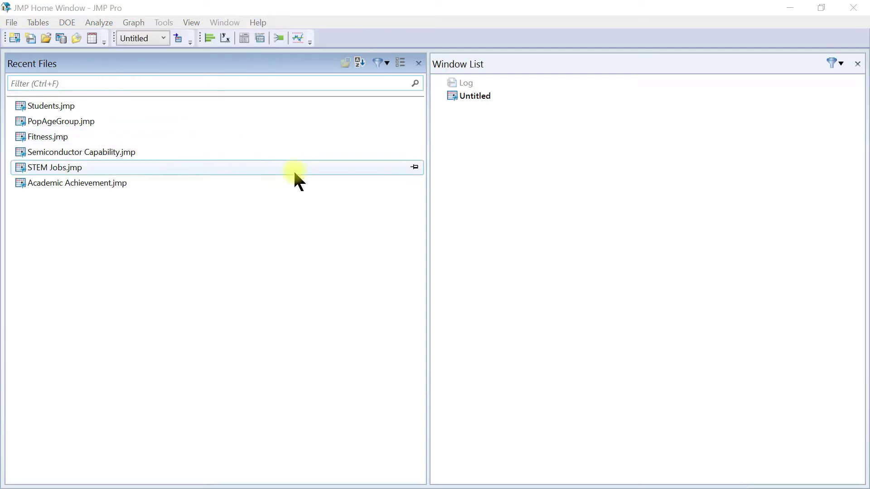
# Search the sample data folder for 'dog', open the Dogs table, and close Explorer.
pyautogui.click(442, 93)
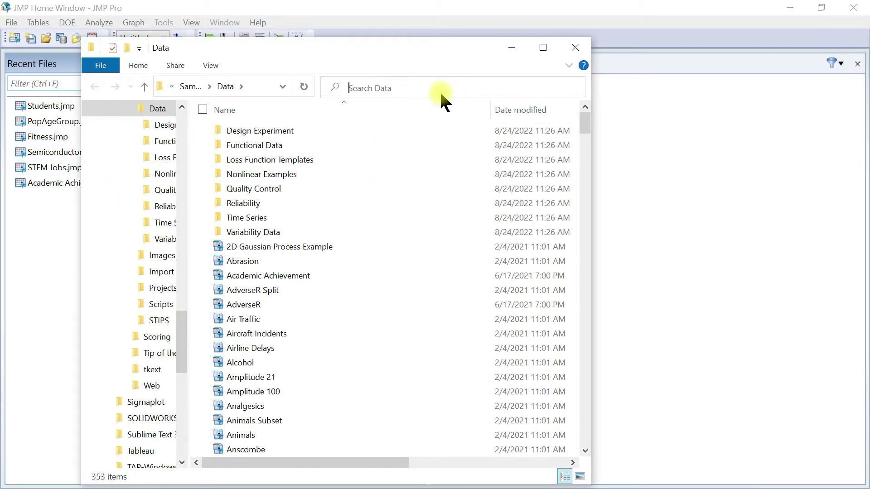
pyautogui.write('dog')
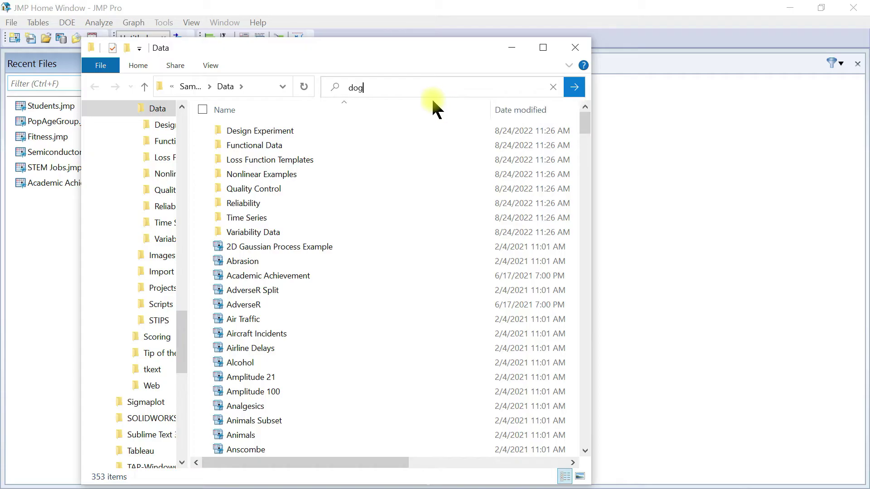
pyautogui.press('Return')
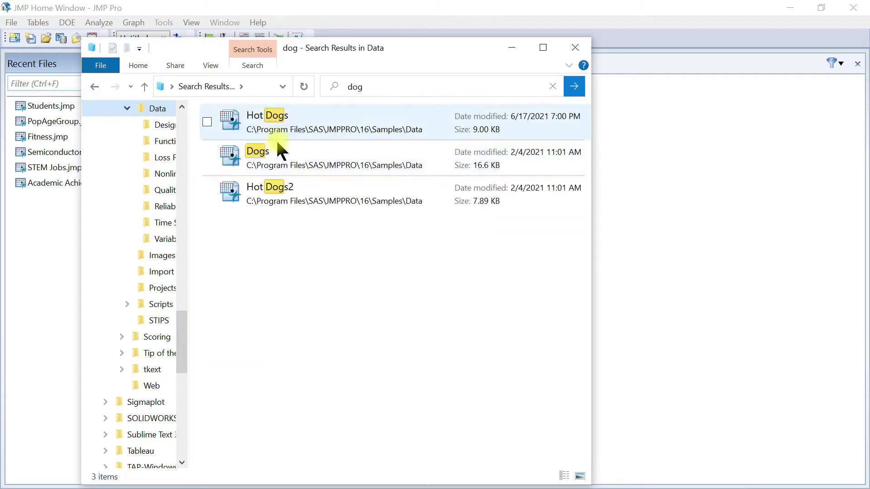
pyautogui.doubleClick(277, 156)
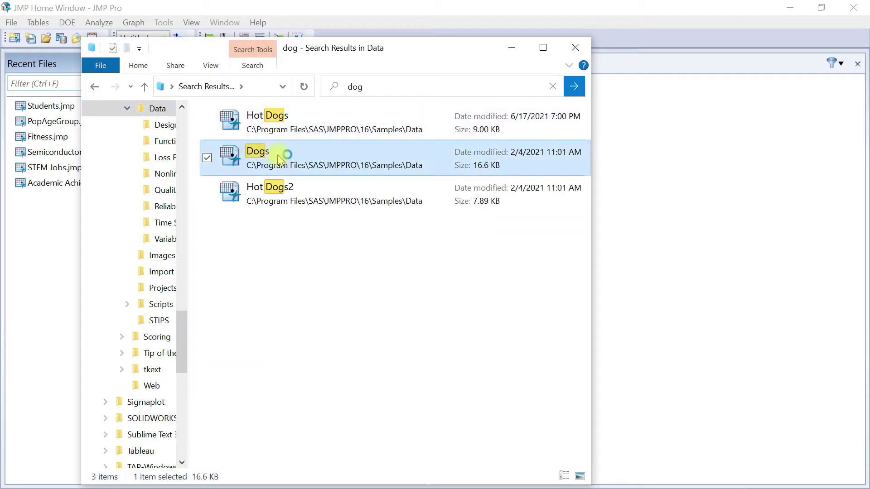
pyautogui.click(297, 54)
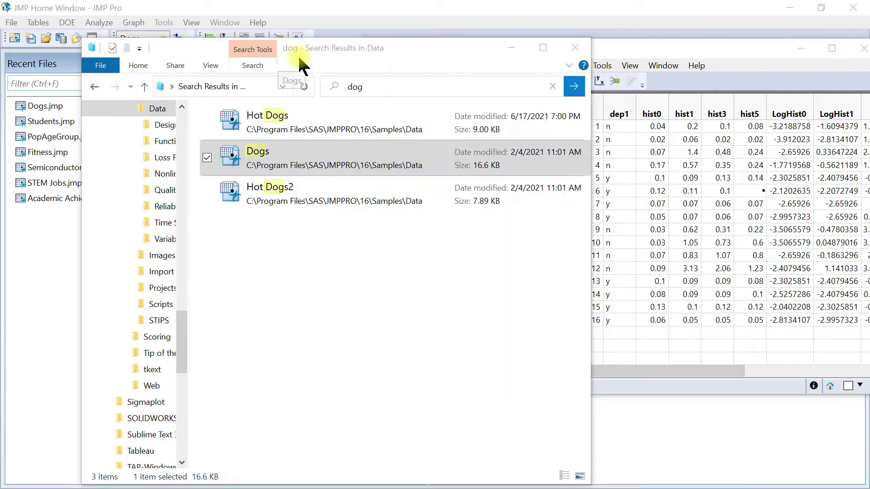
pyautogui.click(574, 45)
# Move and maximize the Dogs table, then inspect hist and LogHist values in rows 2–10.
pyautogui.moveTo(700, 47); pyautogui.dragTo(499, 34)
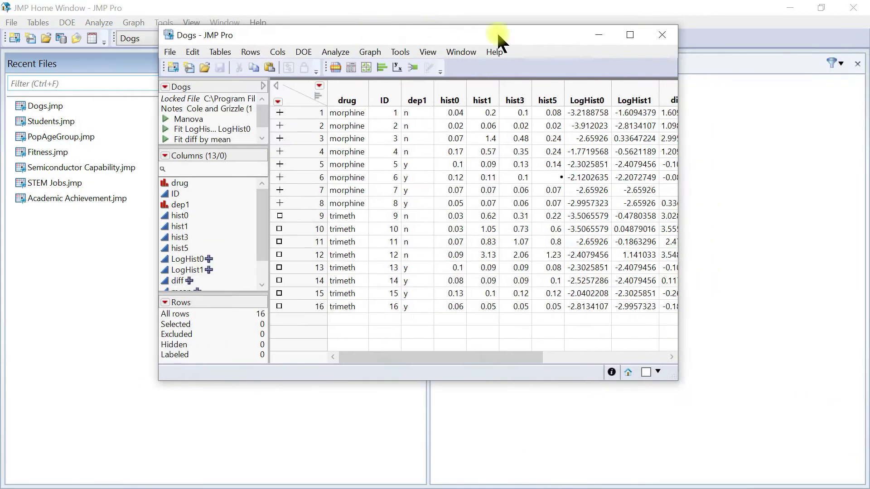
pyautogui.click(630, 35)
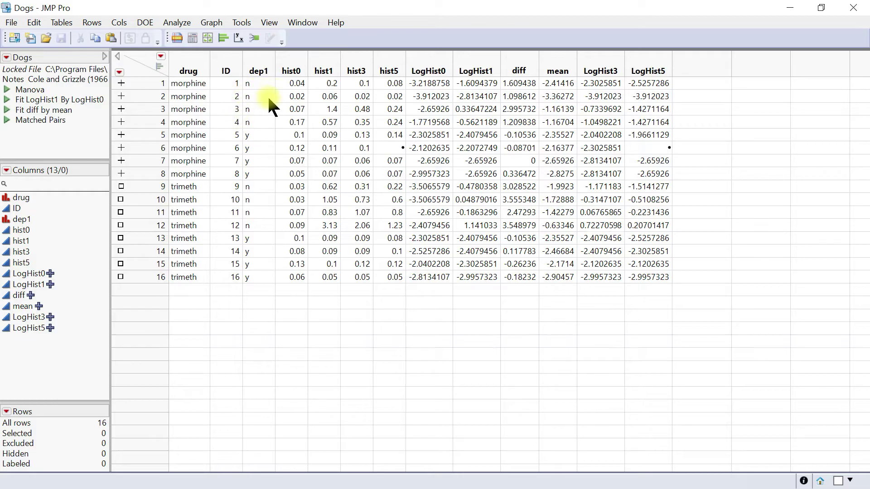
pyautogui.click(294, 95)
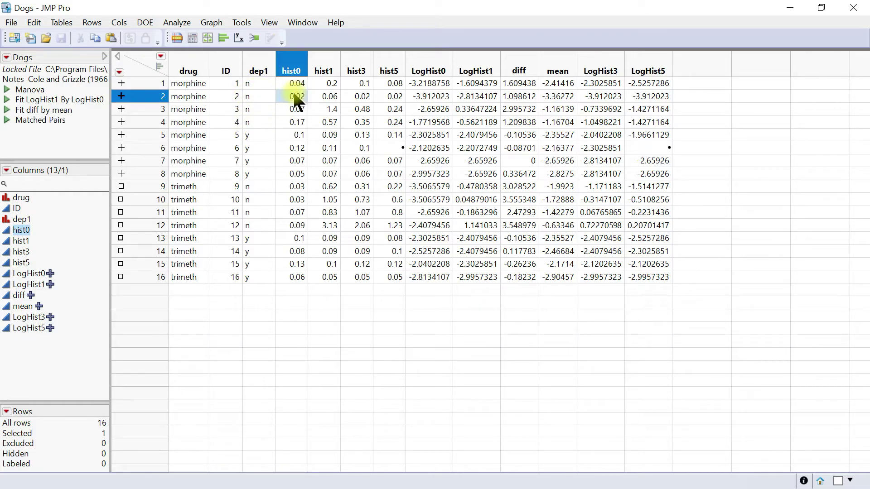
pyautogui.click(300, 122)
pyautogui.click(355, 122)
pyautogui.click(410, 135)
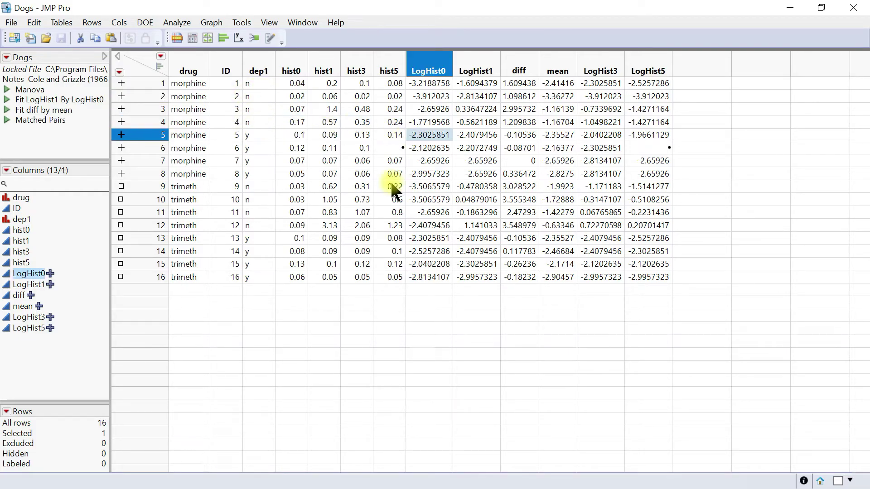
pyautogui.click(392, 186)
pyautogui.click(317, 200)
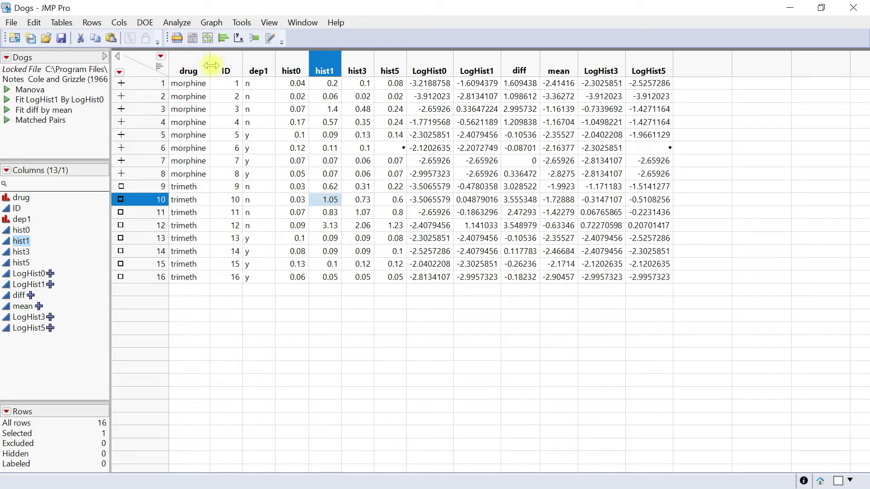
pyautogui.click(212, 23)
# Colour the Dogs rows by the drug column, red for morphine and blue for trimeth.
pyautogui.click(159, 92)
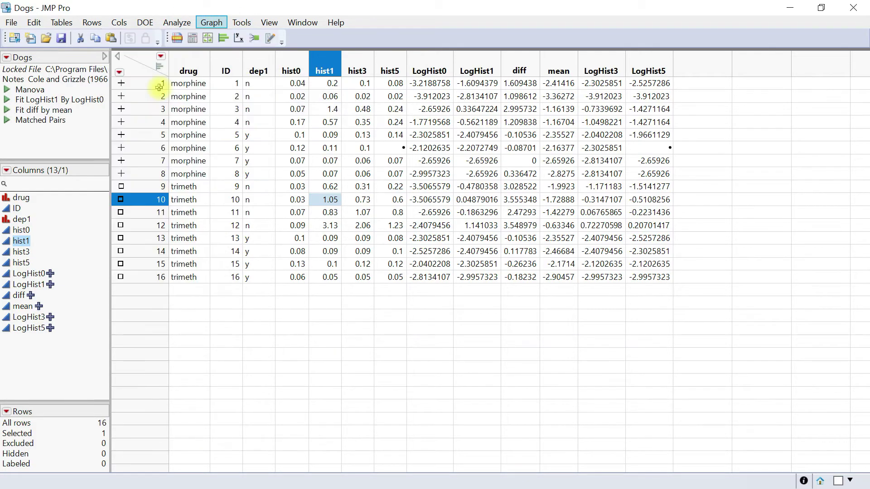
pyautogui.press('Escape')
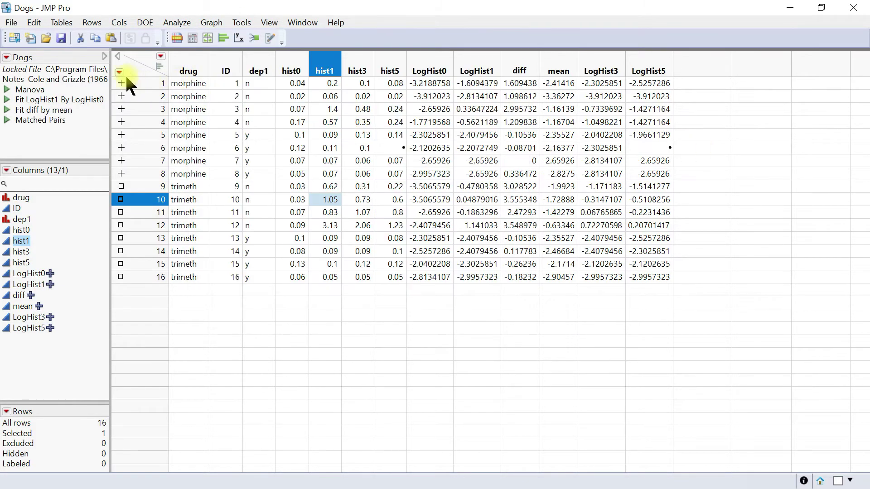
pyautogui.click(92, 22)
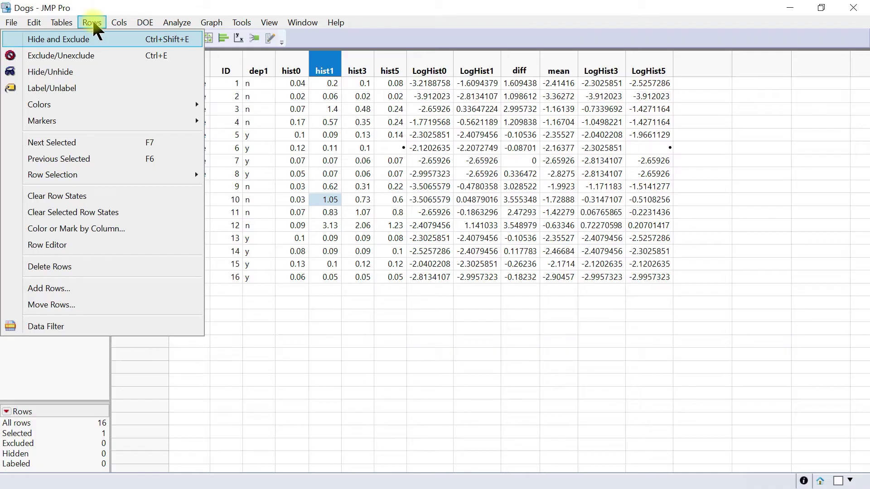
pyautogui.click(83, 228)
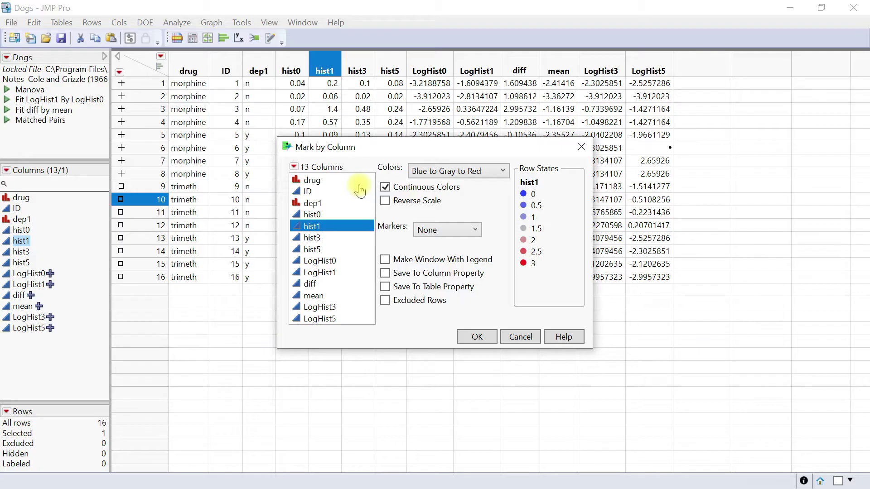
pyautogui.click(338, 180)
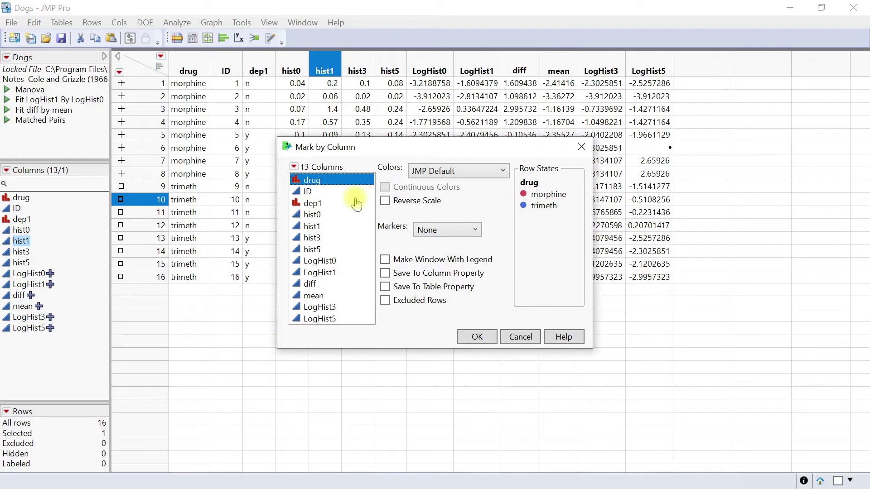
pyautogui.click(476, 337)
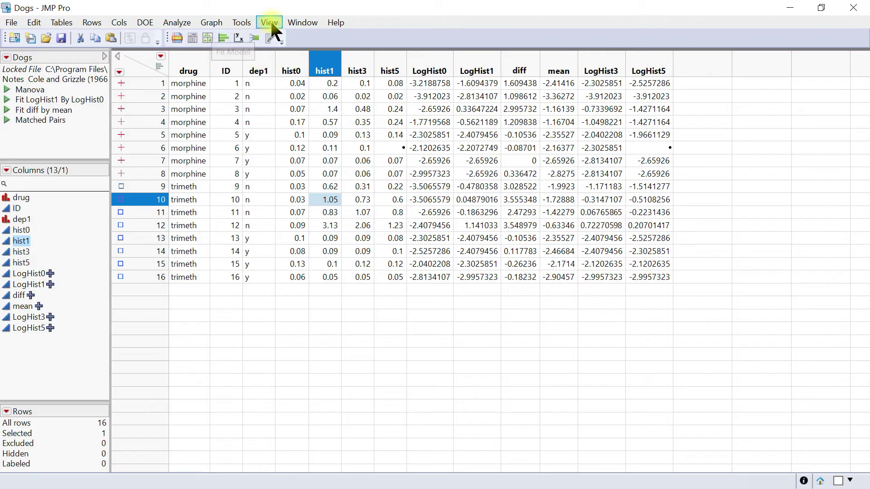
pyautogui.click(212, 23)
# Launch a Parallel Plot with hist0, hist1, hist3 and hist5 as Y responses.
pyautogui.click(184, 93)
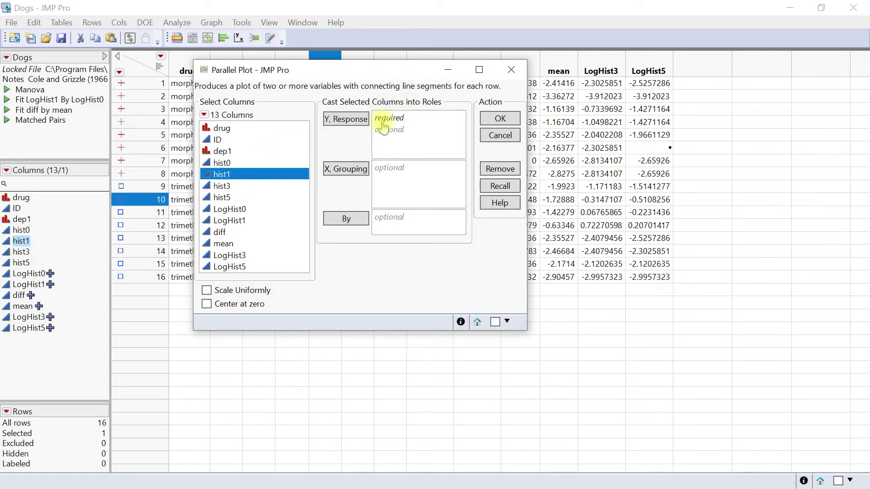
pyautogui.click(228, 163)
pyautogui.click(346, 118)
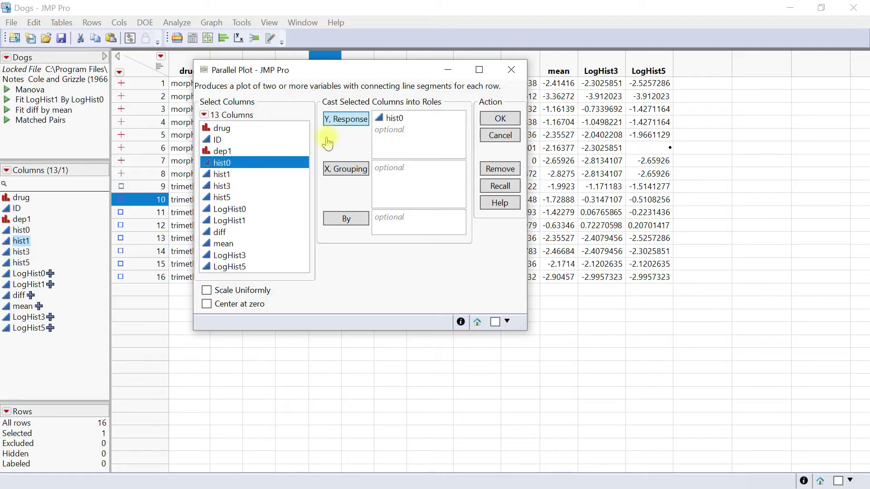
pyautogui.click(232, 175)
pyautogui.click(346, 119)
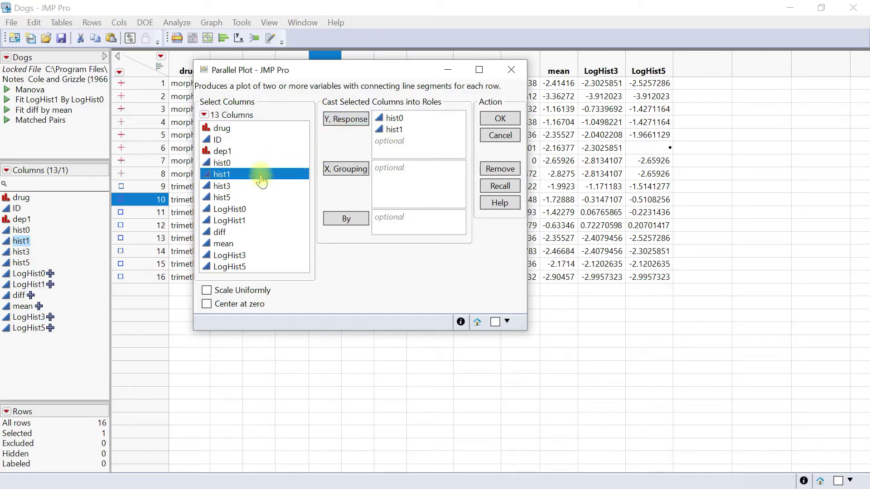
pyautogui.click(222, 186)
pyautogui.click(337, 120)
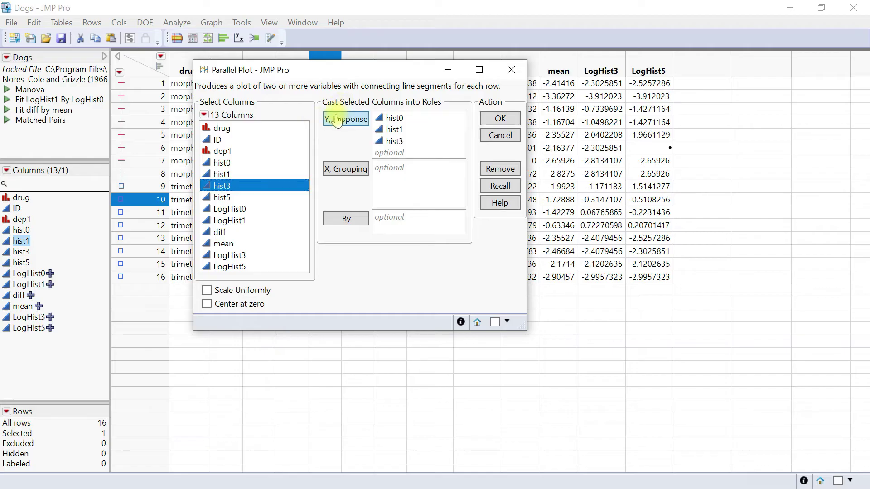
pyautogui.click(222, 198)
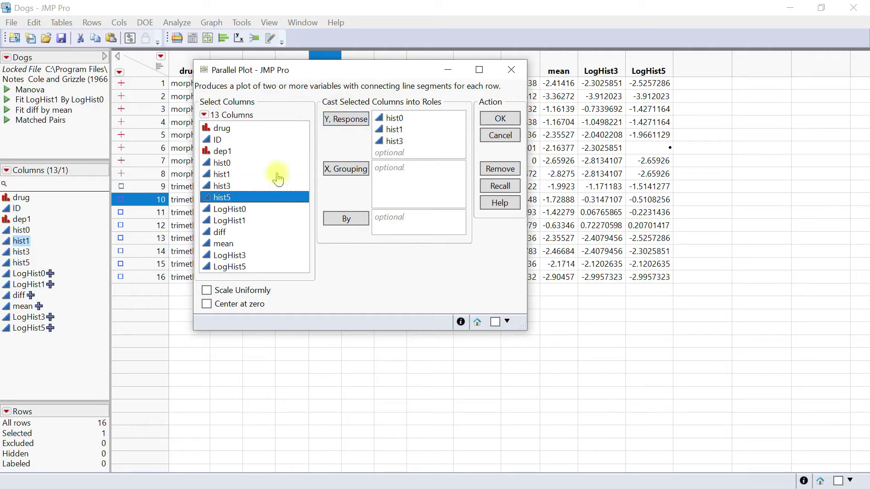
pyautogui.click(338, 119)
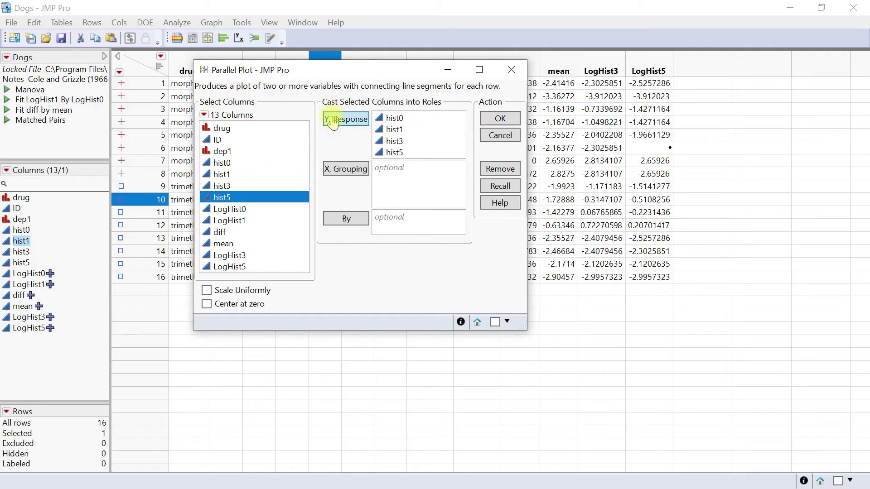
pyautogui.click(498, 123)
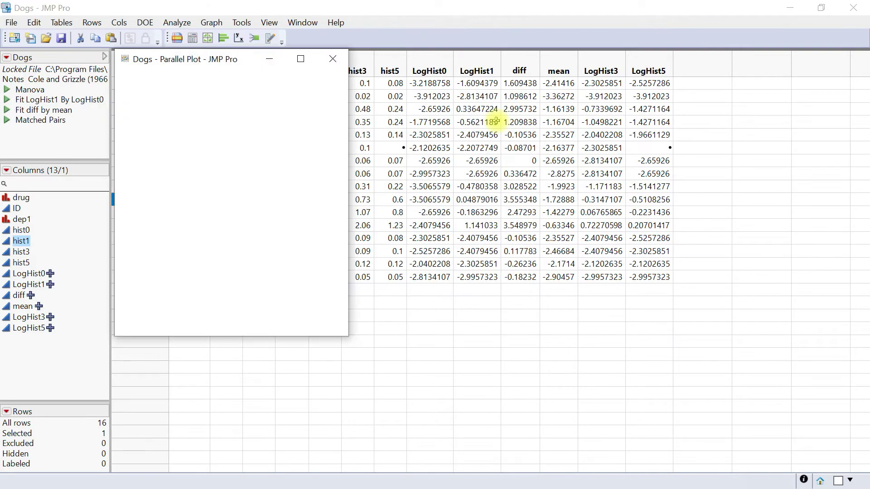
# Maximize the Parallel Plot window and drag the plot frame larger.
pyautogui.click(301, 58)
pyautogui.moveTo(243, 244); pyautogui.dragTo(679, 432)
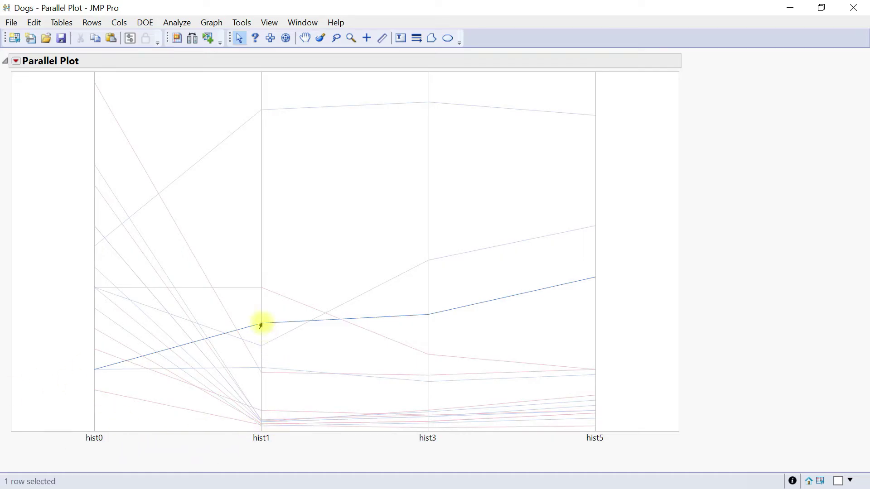
pyautogui.moveTo(261, 324)
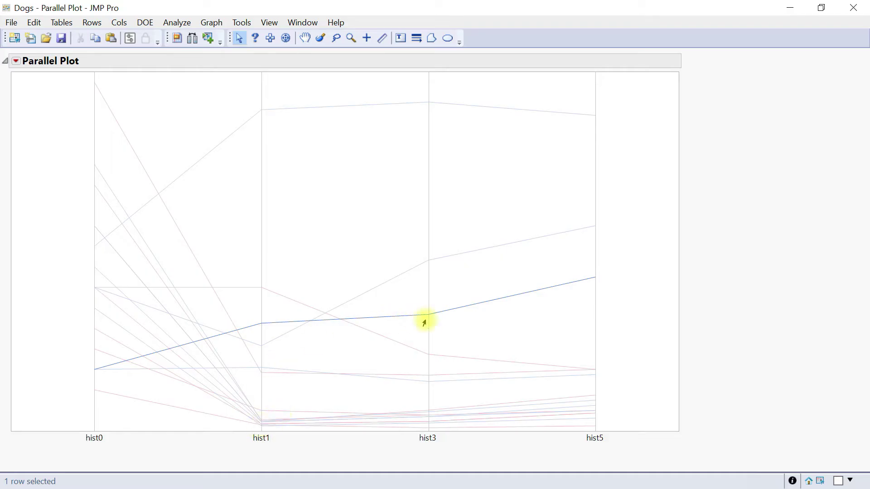
# Select two dogs' profile lines to inspect them, then clear the selection.
pyautogui.click(418, 353)
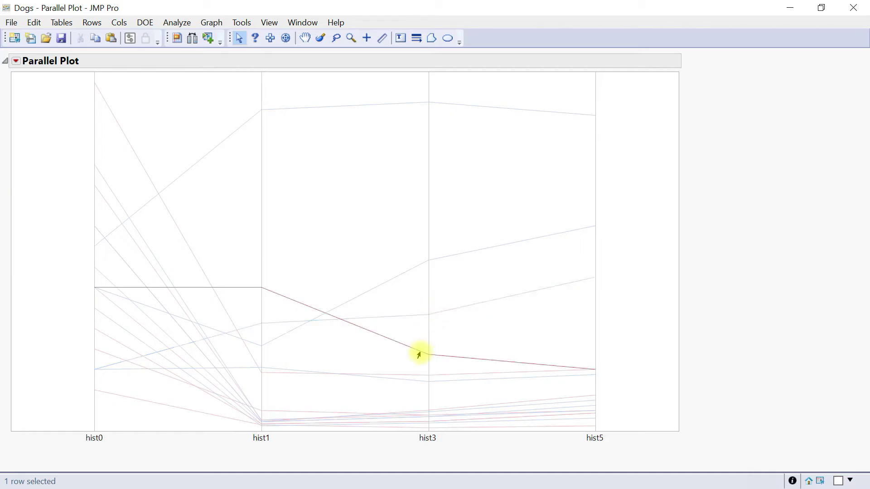
pyautogui.click(414, 378)
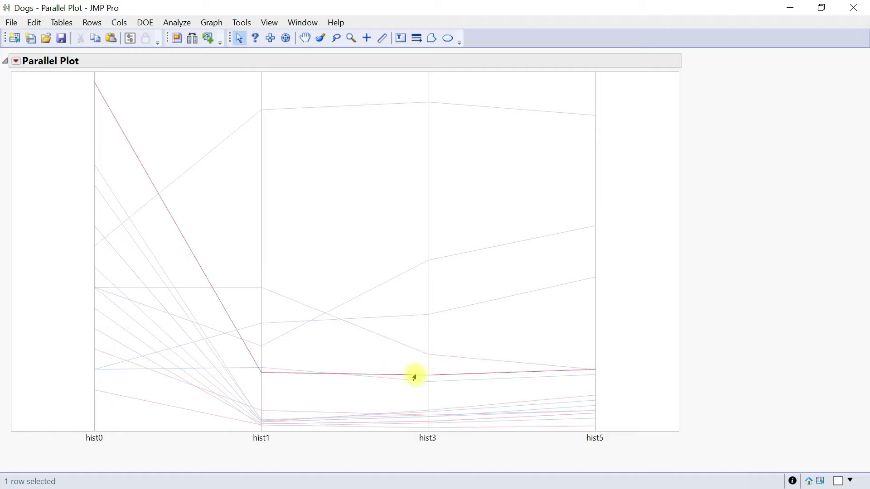
pyautogui.moveTo(415, 378)
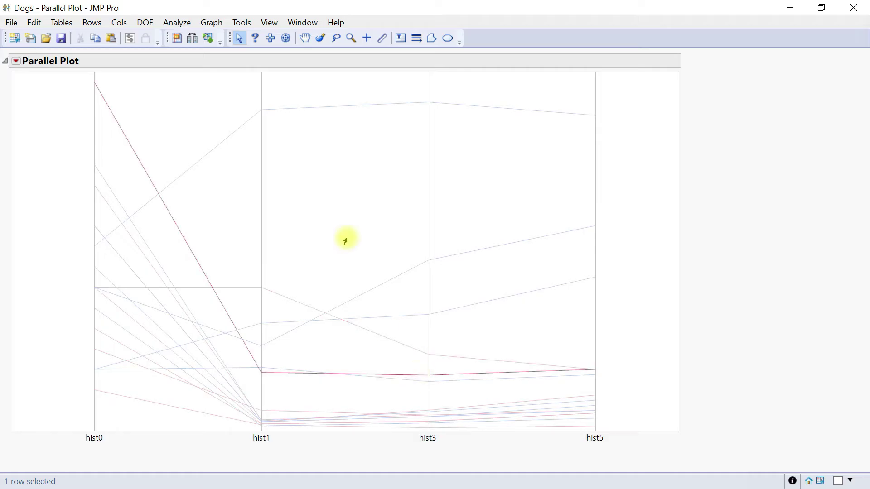
pyautogui.click(292, 113)
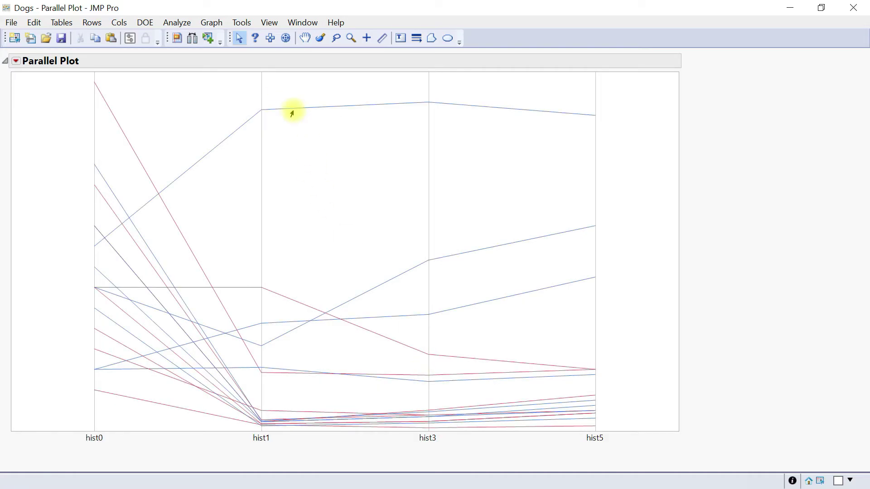
pyautogui.moveTo(297, 110)
pyautogui.moveTo(164, 342)
pyautogui.click(93, 22)
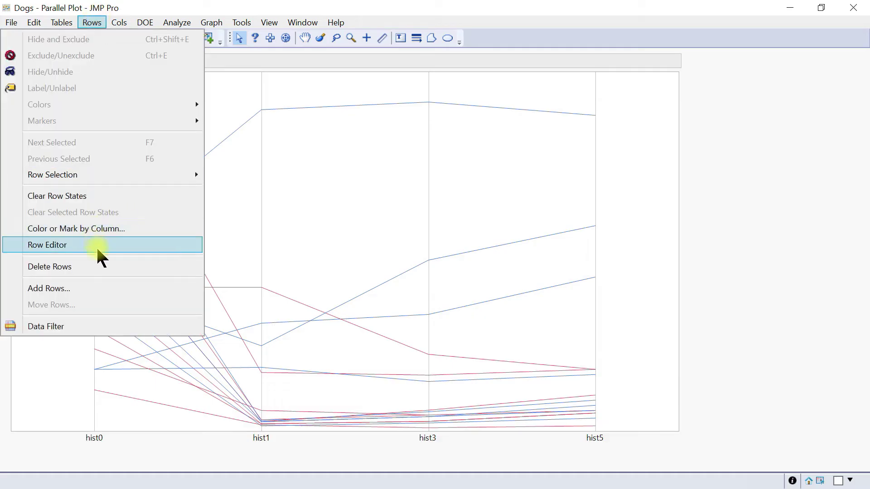
# Add a Data Filter on the drug column.
pyautogui.click(86, 325)
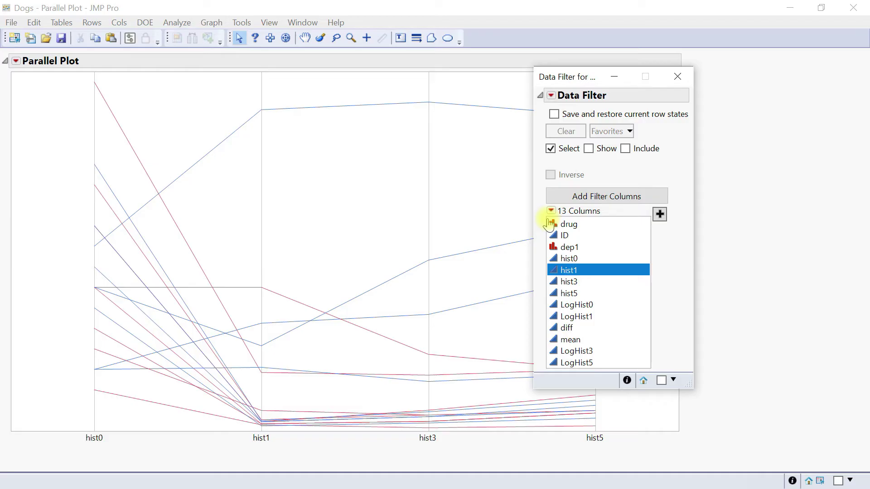
pyautogui.click(578, 227)
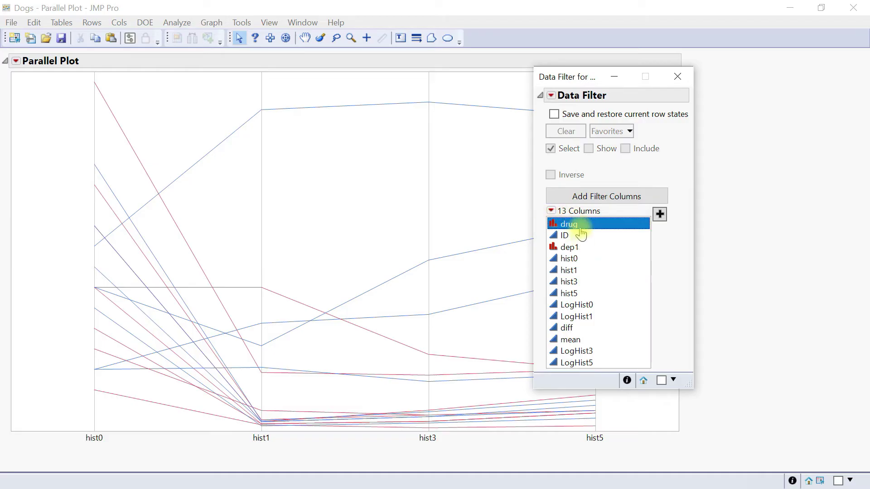
pyautogui.click(660, 214)
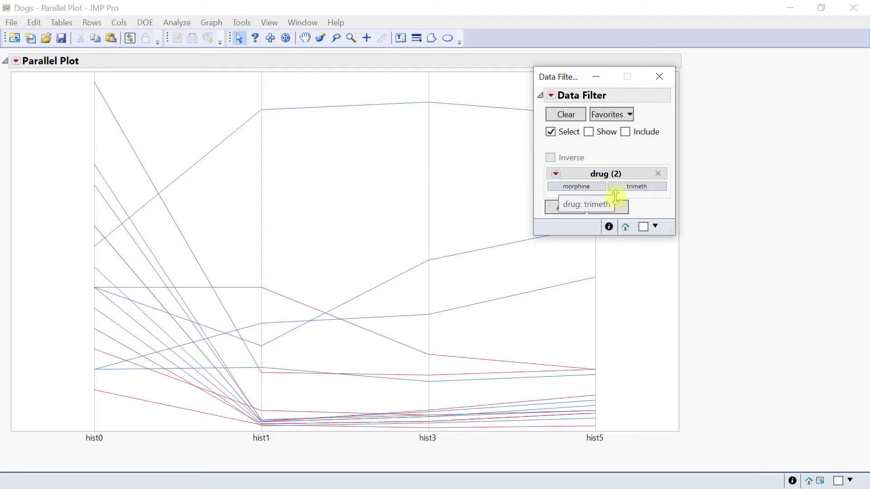
# Compare morphine and trimeth, leave the 8 morphine rows selected, and close the filter.
pyautogui.click(582, 187)
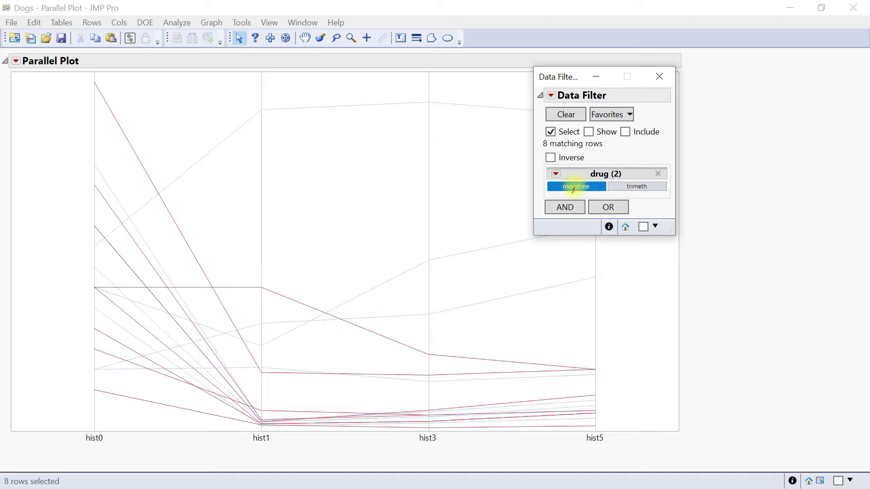
pyautogui.click(626, 186)
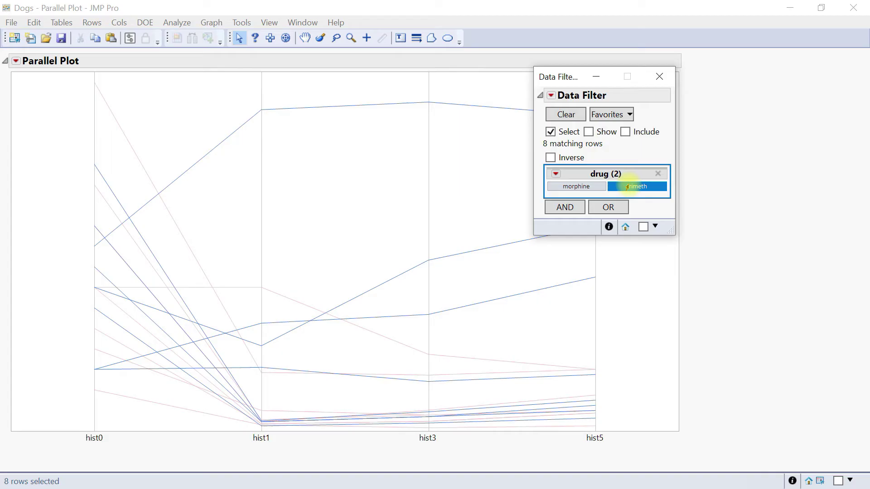
pyautogui.click(574, 187)
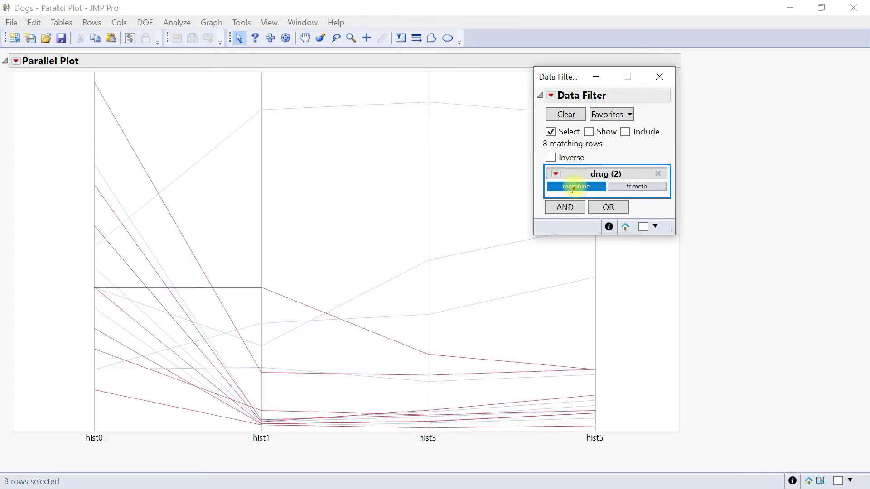
pyautogui.click(634, 186)
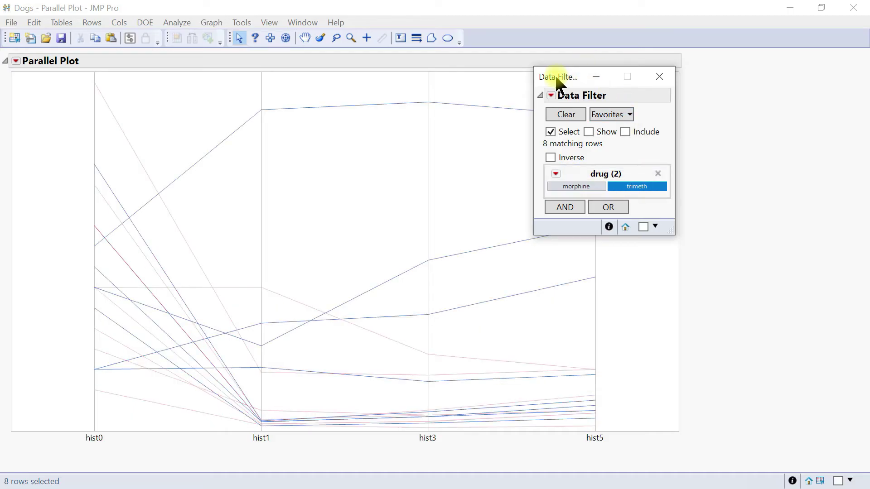
pyautogui.moveTo(554, 74); pyautogui.dragTo(687, 76)
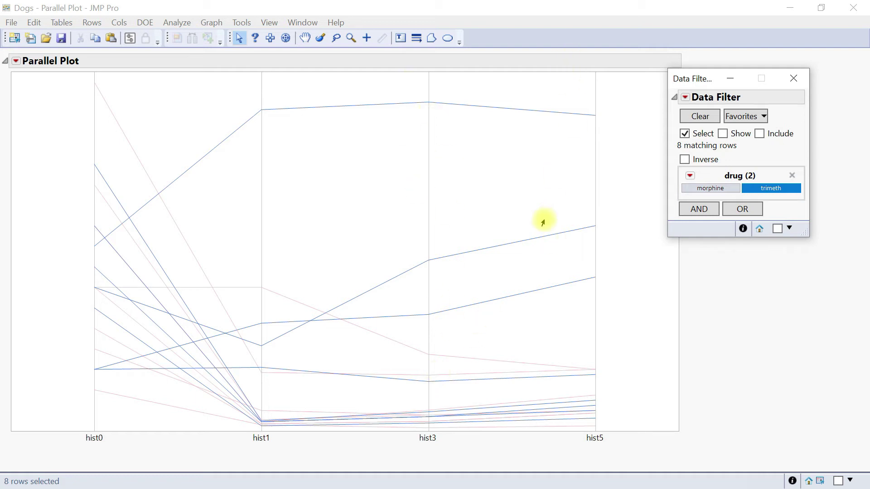
pyautogui.click(698, 187)
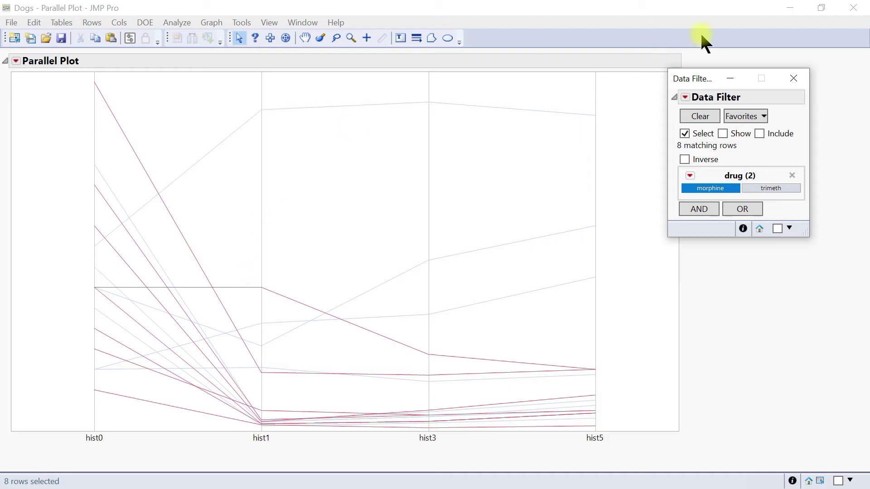
pyautogui.click(793, 78)
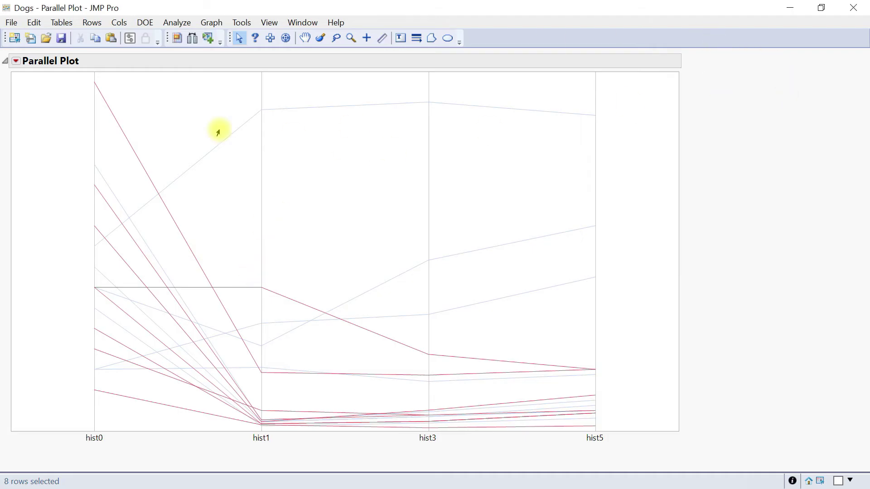
# Reverse the hist0, hist1, hist3 and hist5 axis scales.
pyautogui.click(16, 61)
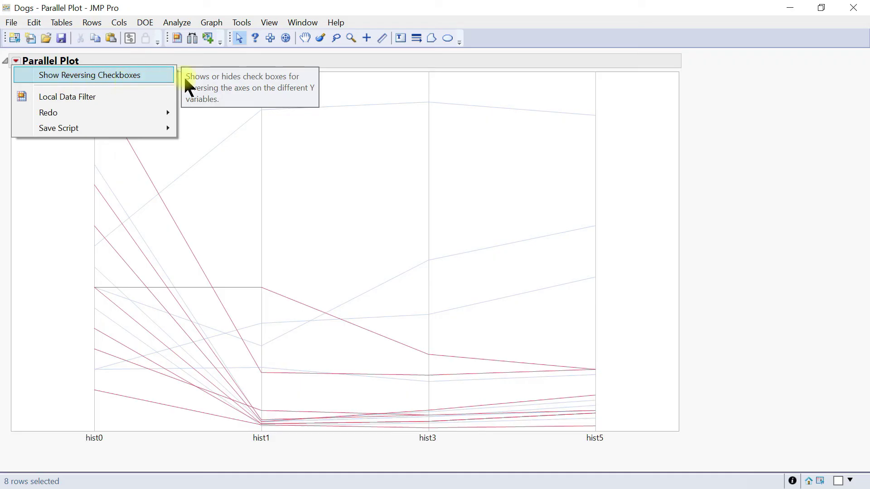
pyautogui.click(142, 78)
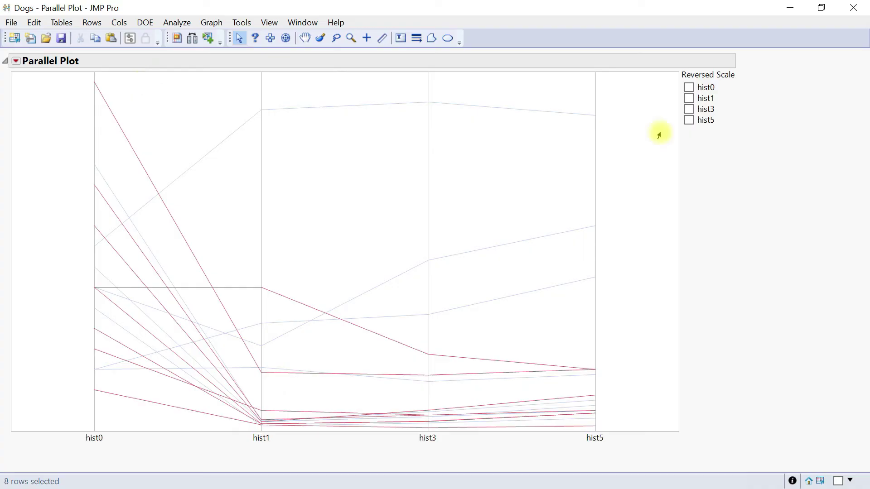
pyautogui.click(690, 88)
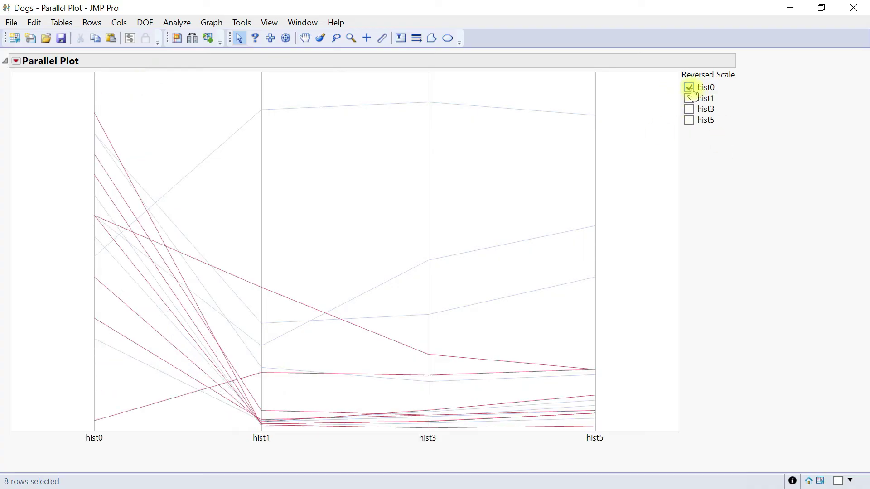
pyautogui.click(691, 99)
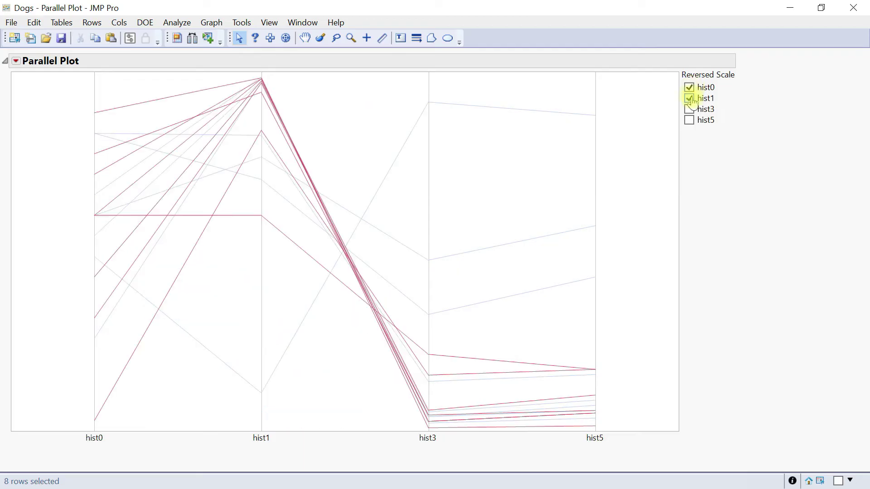
pyautogui.click(689, 109)
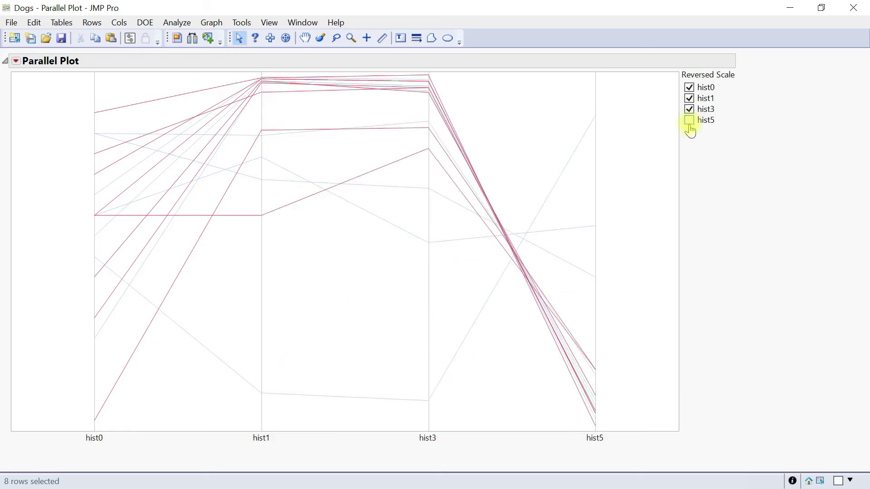
pyautogui.click(690, 120)
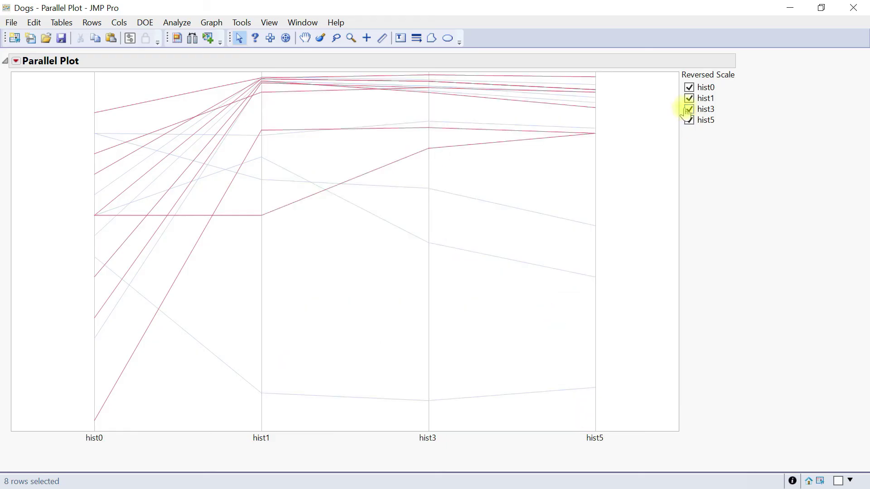
# Restore all four axes to normal scale and collapse the Parallel Plot report.
pyautogui.click(689, 120)
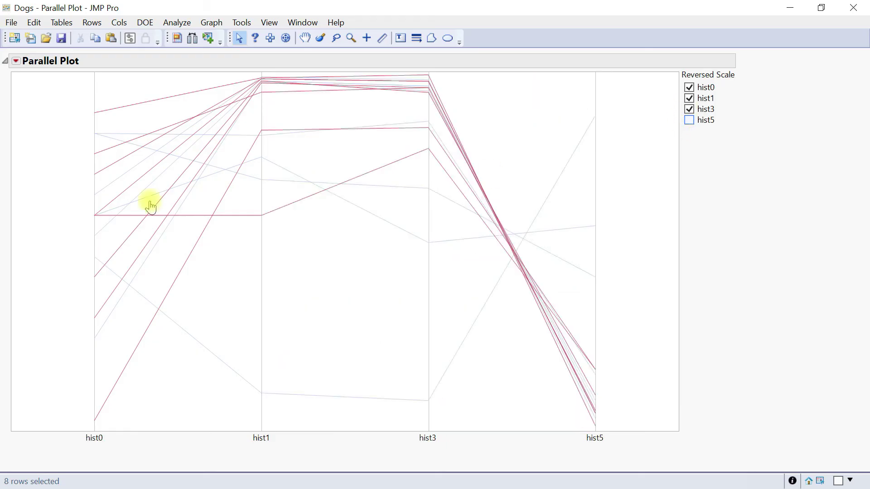
pyautogui.click(689, 109)
pyautogui.click(689, 98)
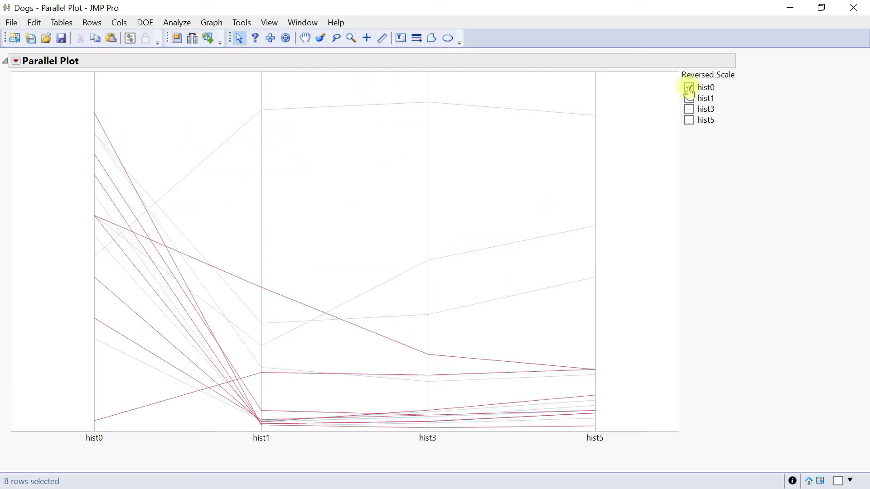
pyautogui.click(689, 87)
pyautogui.click(7, 62)
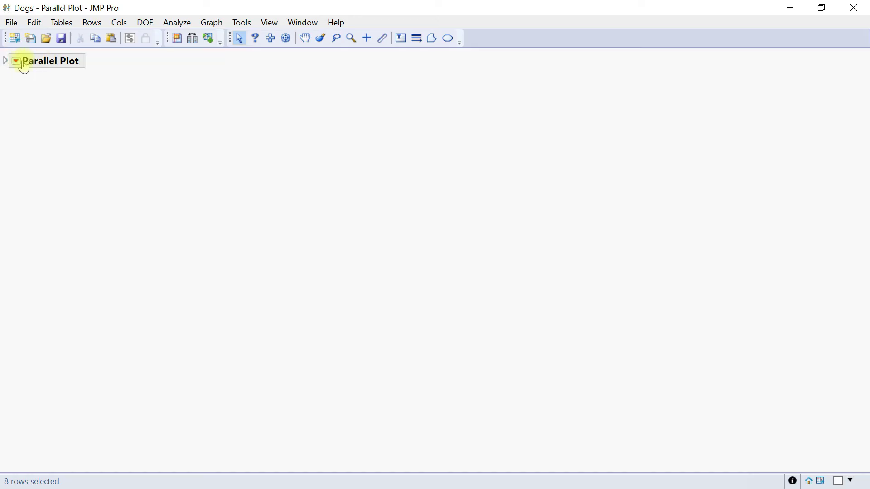
# Expand the Parallel Plot report again.
pyautogui.rightClick(9, 62)
pyautogui.click(6, 63)
pyautogui.click(5, 62)
# Open the Column Switcher setup via Redo, then close it without adding one.
pyautogui.click(15, 60)
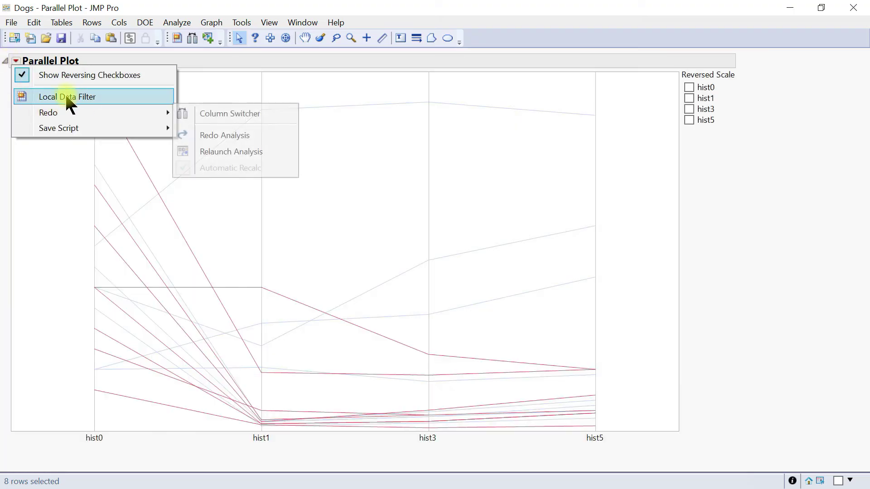
pyautogui.moveTo(93, 114)
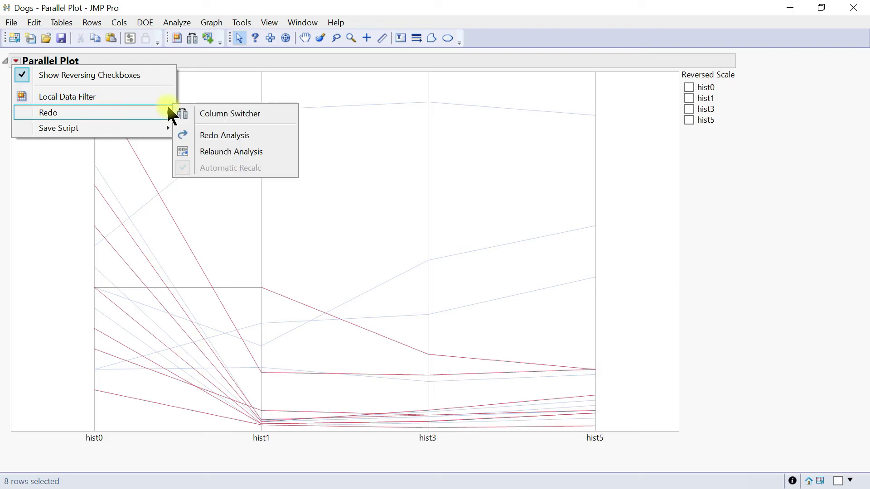
pyautogui.click(237, 117)
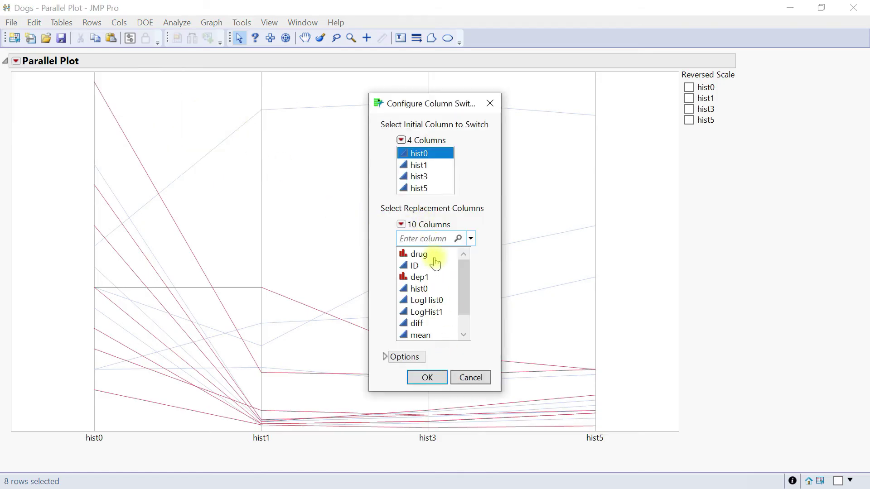
pyautogui.scroll(-1, 435, 262)
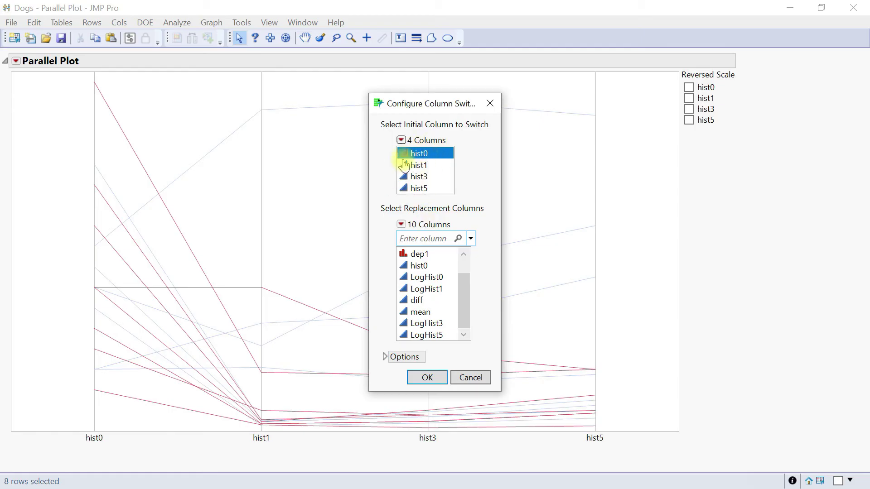
pyautogui.click(490, 103)
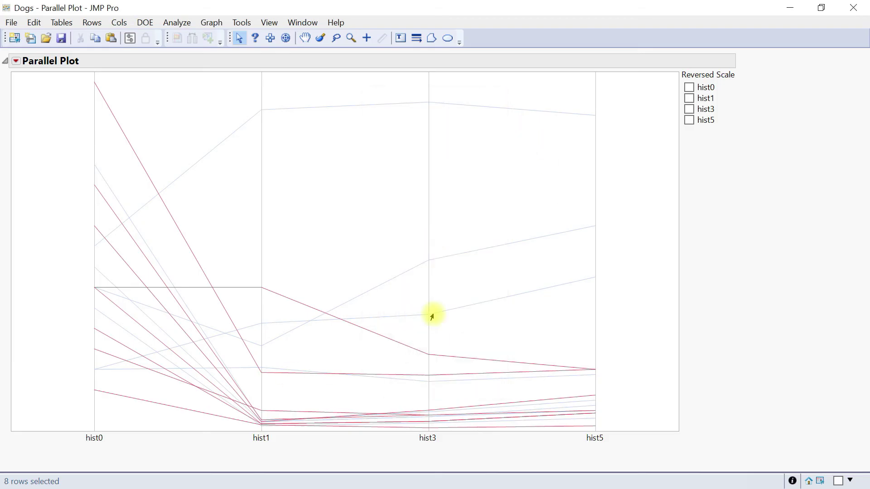
pyautogui.click(16, 61)
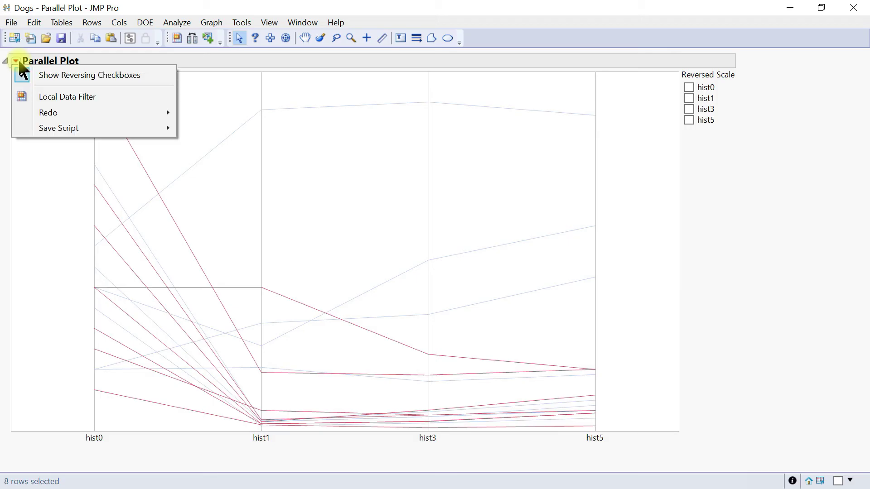
pyautogui.moveTo(138, 114)
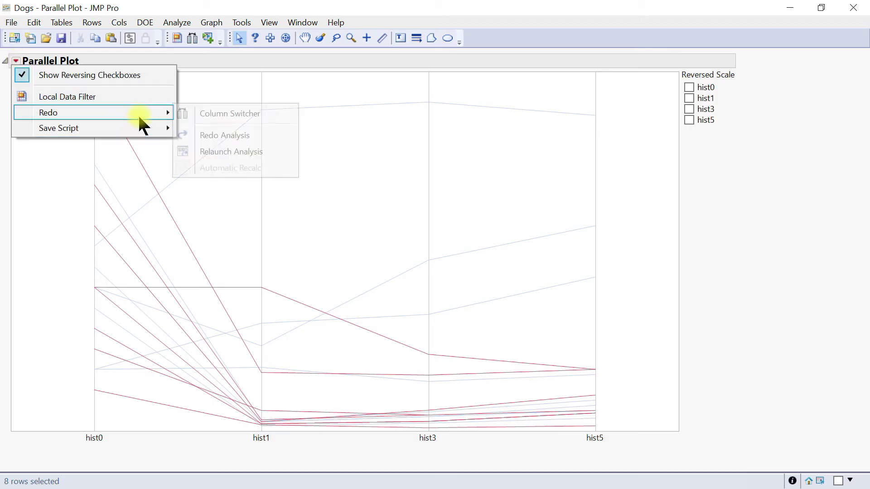
pyautogui.click(245, 151)
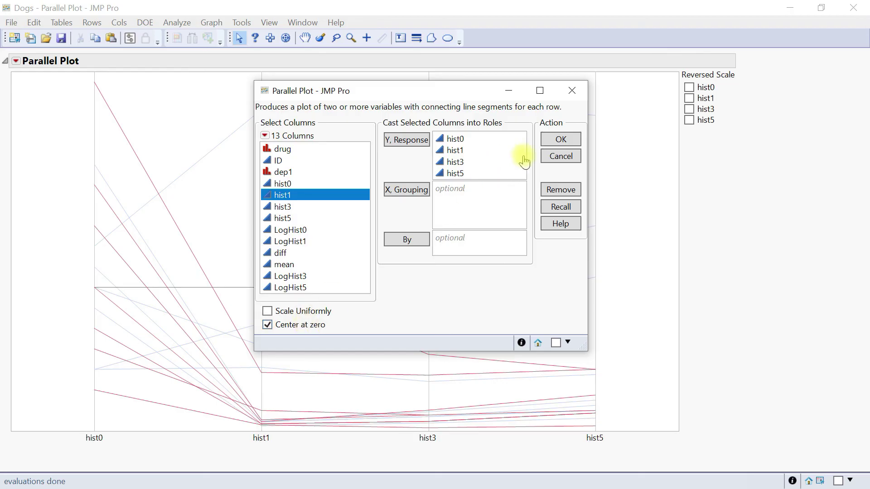
pyautogui.click(559, 140)
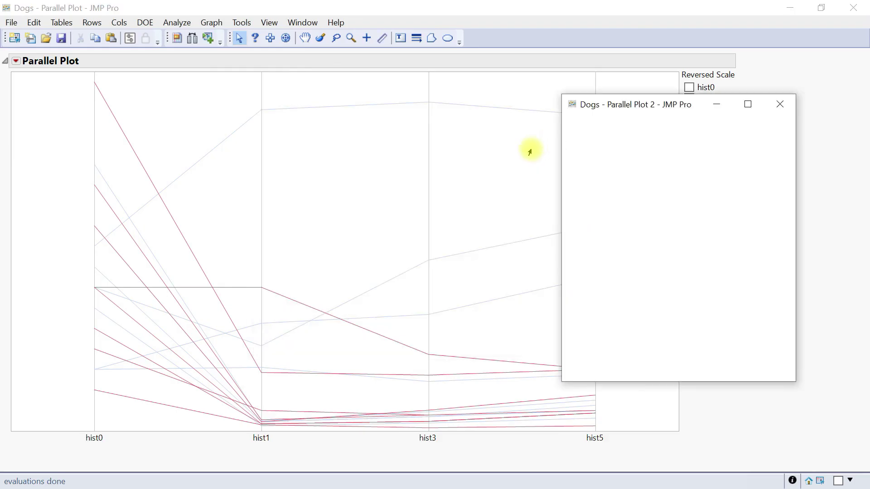
pyautogui.click(748, 105)
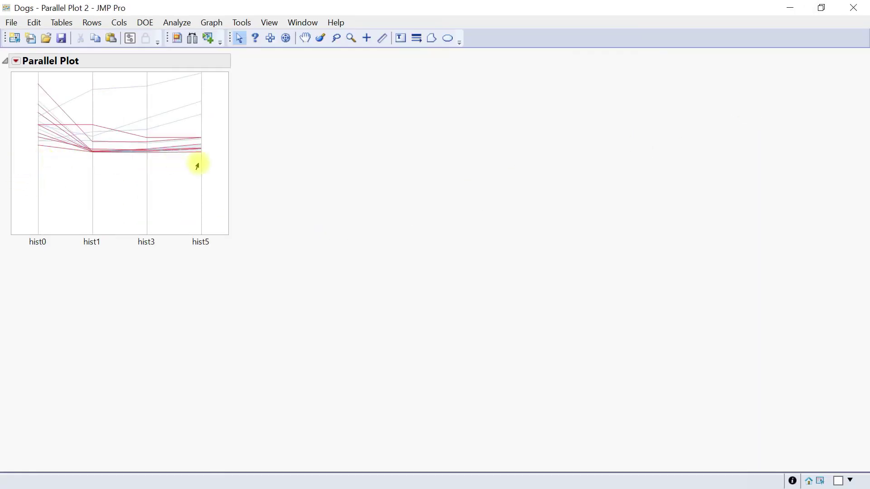
pyautogui.doubleClick(596, 9)
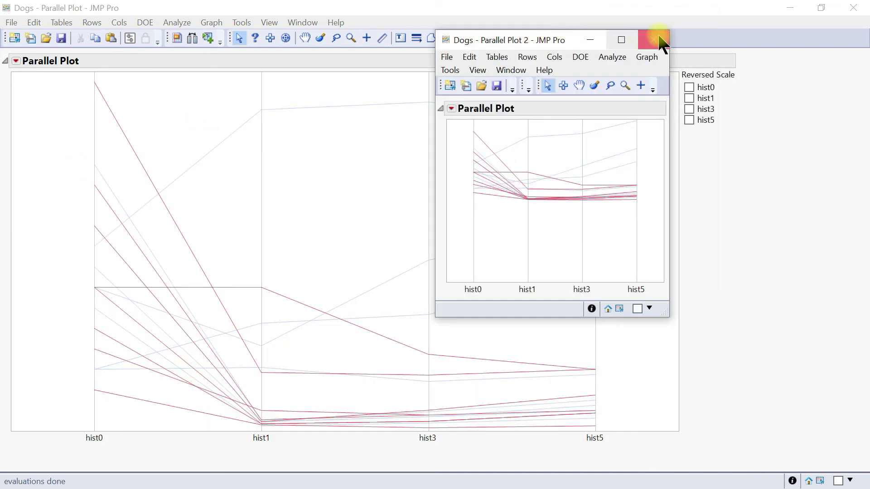
pyautogui.click(661, 43)
pyautogui.click(16, 61)
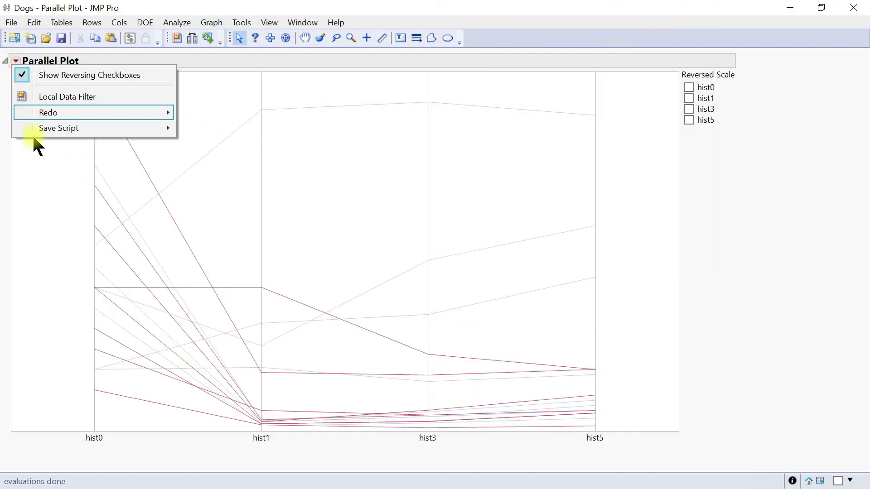
# Relaunch the Parallel Plot with Scale Uniformly checked.
pyautogui.moveTo(83, 112)
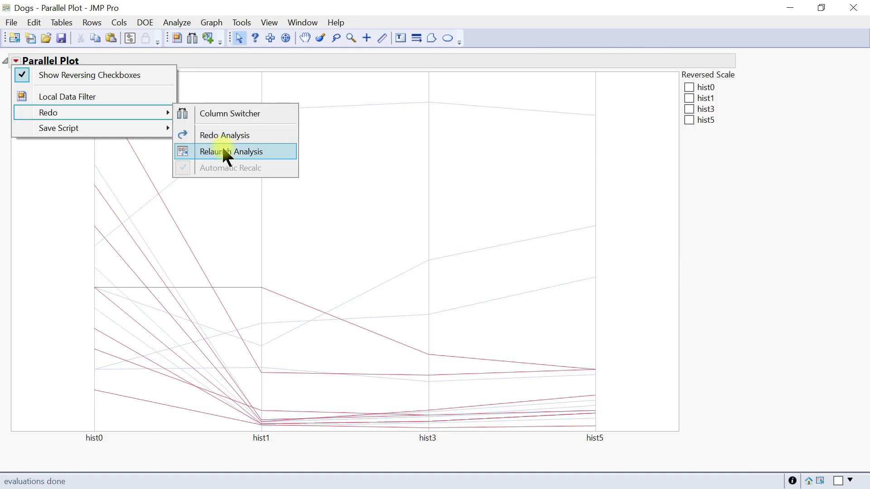
pyautogui.click(236, 152)
pyautogui.click(184, 320)
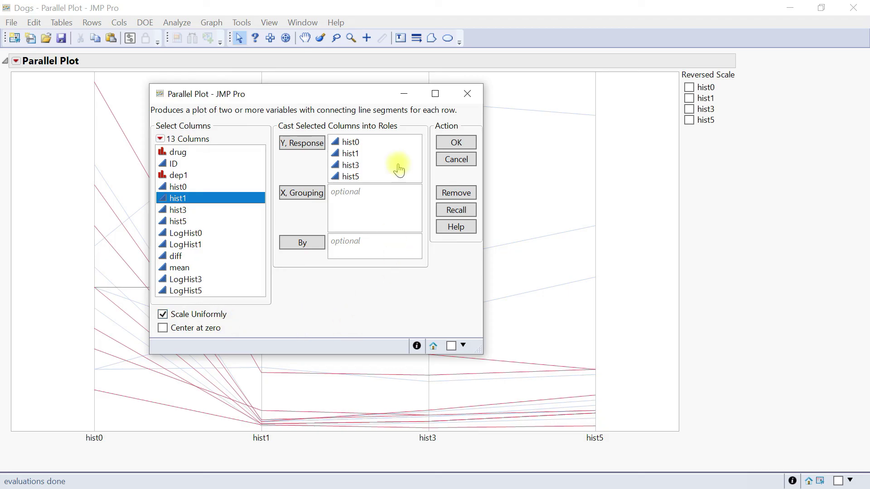
pyautogui.click(464, 143)
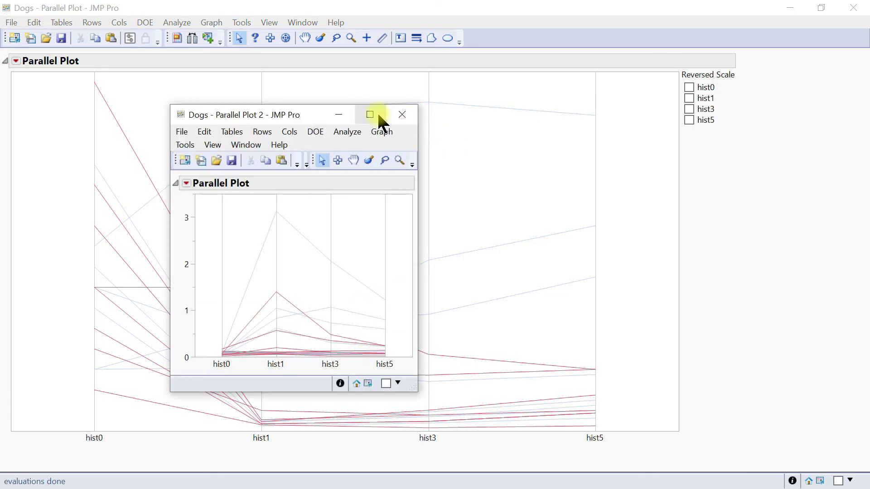
# Maximize and enlarge Parallel Plot 2, select row 3's line, then minimize it.
pyautogui.click(378, 114)
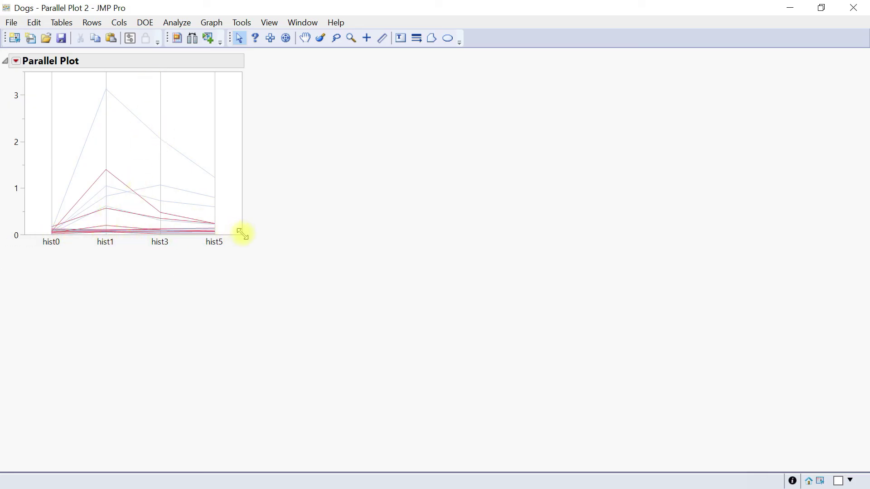
pyautogui.moveTo(242, 233); pyautogui.dragTo(716, 412)
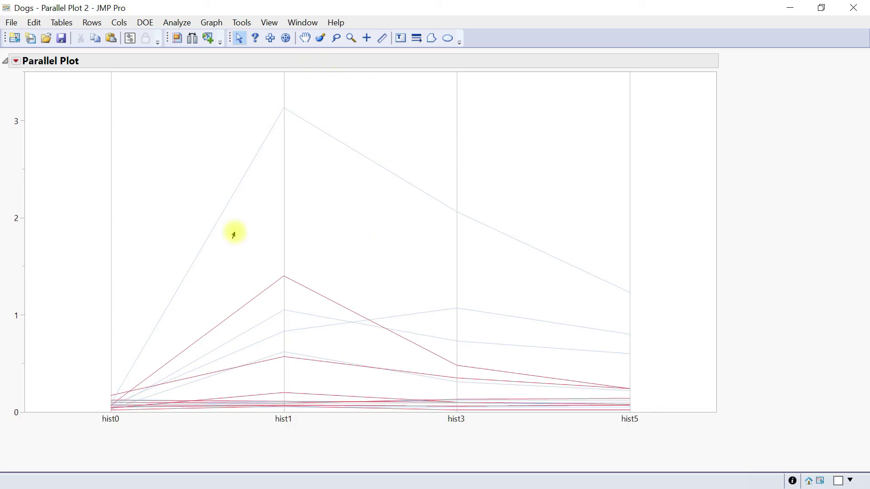
pyautogui.click(285, 278)
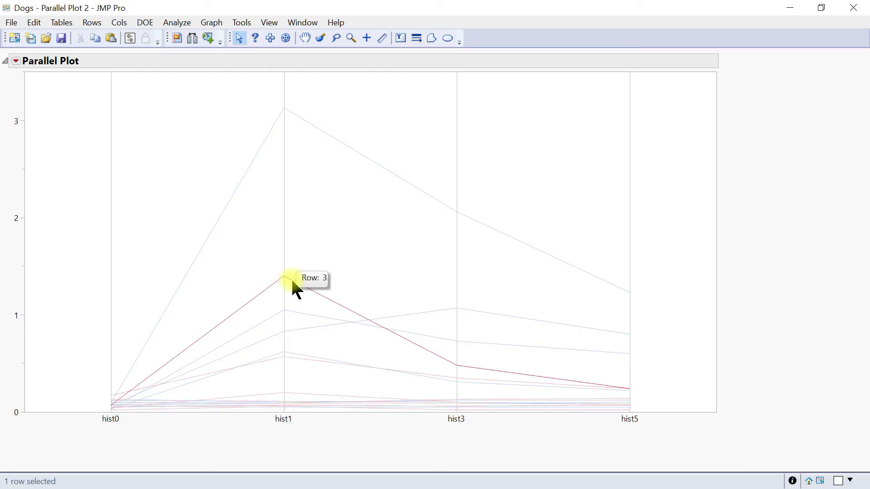
pyautogui.moveTo(288, 116)
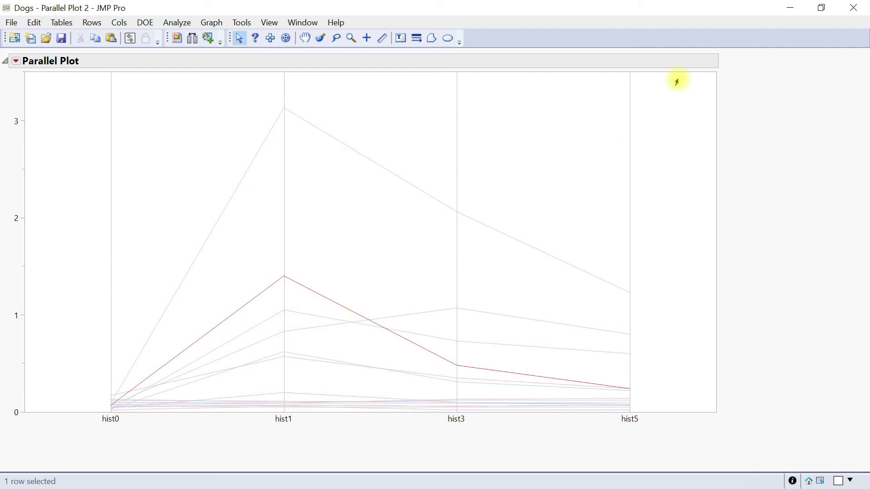
pyautogui.click(791, 9)
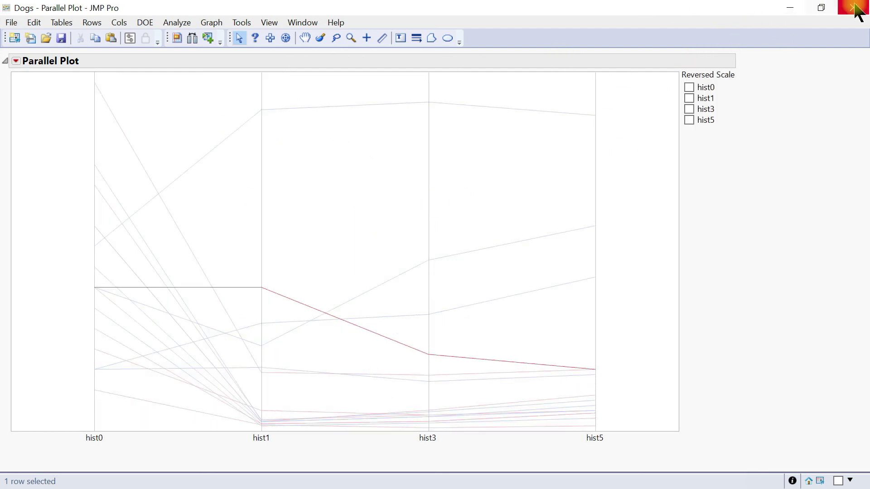
# Minimize the original Dogs parallel plot window to bring the Dogs data table back into view.
pyautogui.click(791, 7)
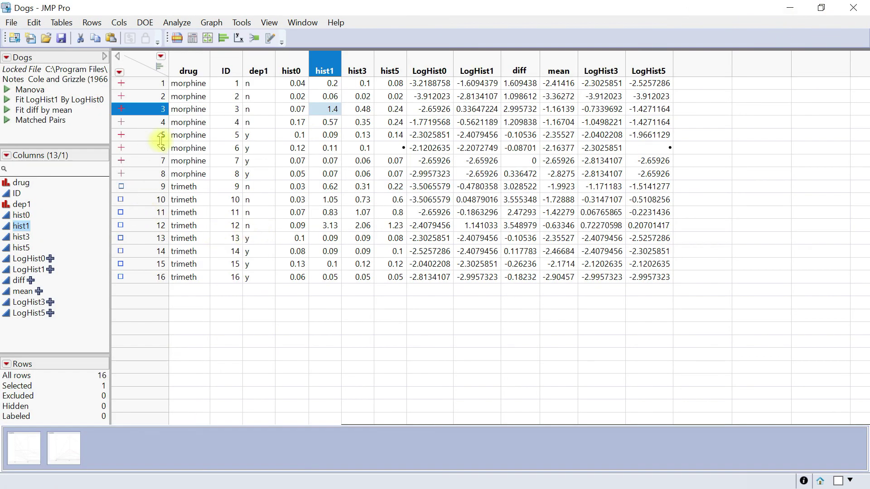